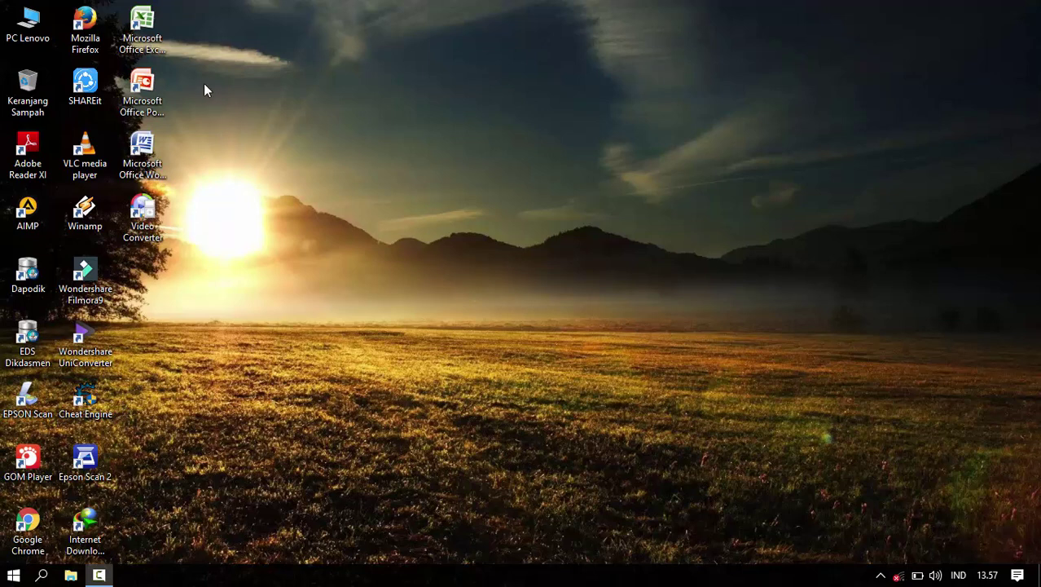
Step: Open Microsoft Office Excel 2007 and widen column B of the blank sheet to more than three times its width
left_click(148, 47)
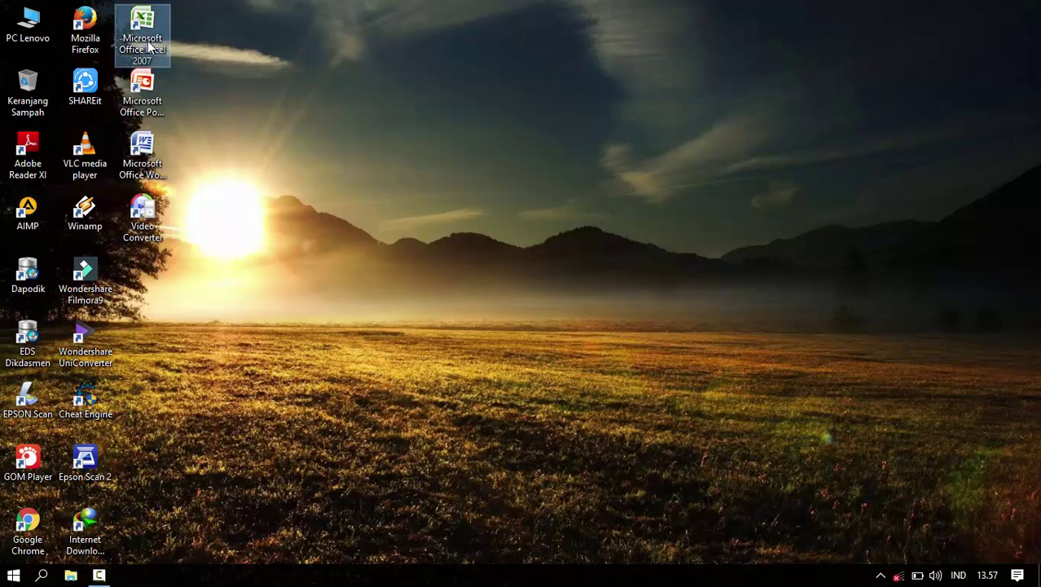
double_click(149, 47)
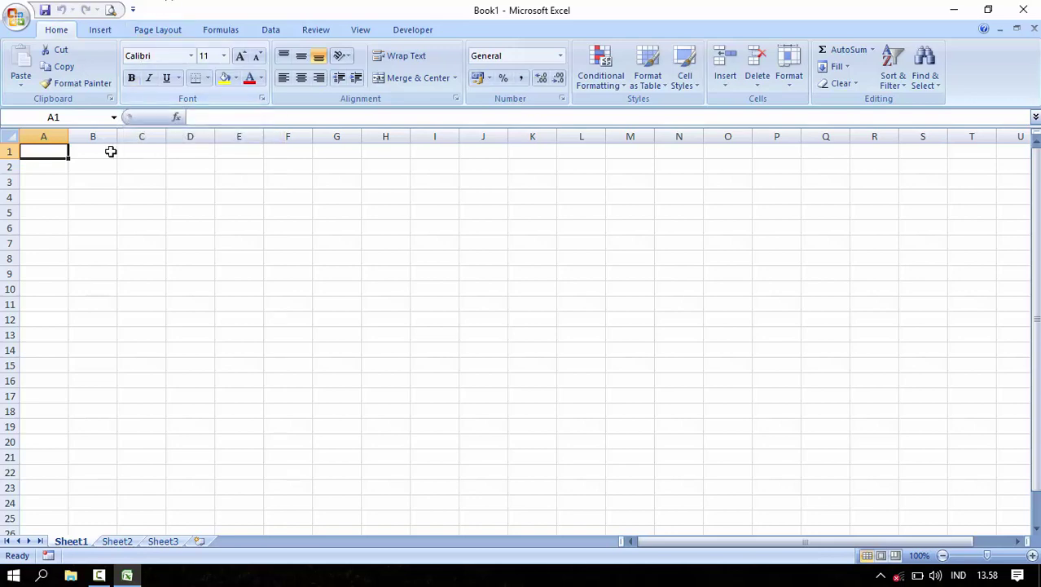
left_click_drag(119, 132, 245, 144)
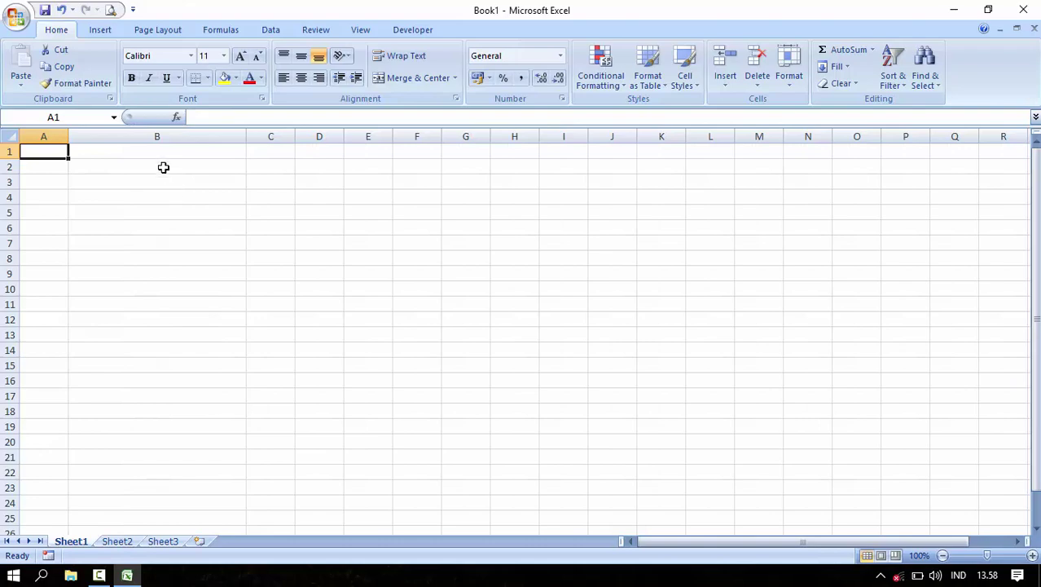
Step: Enter the heading "Masukan Data Anda" in cell B2
left_click(162, 180)
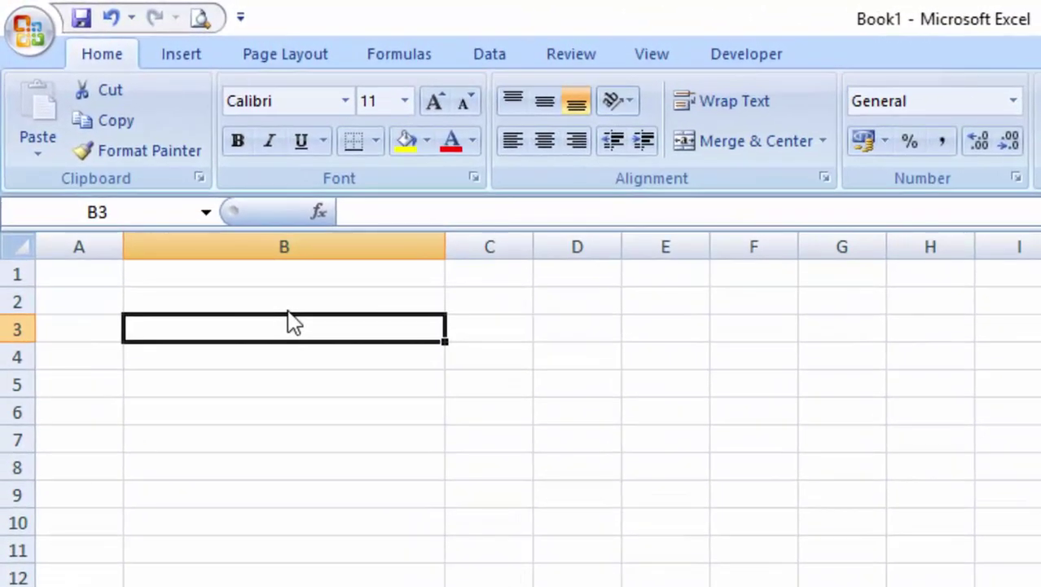
left_click(287, 304)
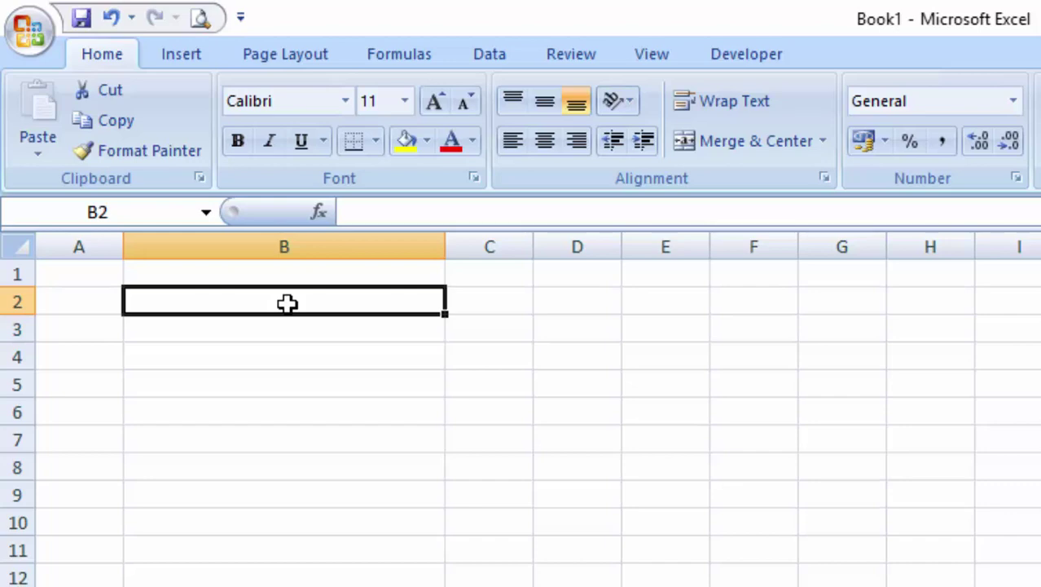
type("Masu")
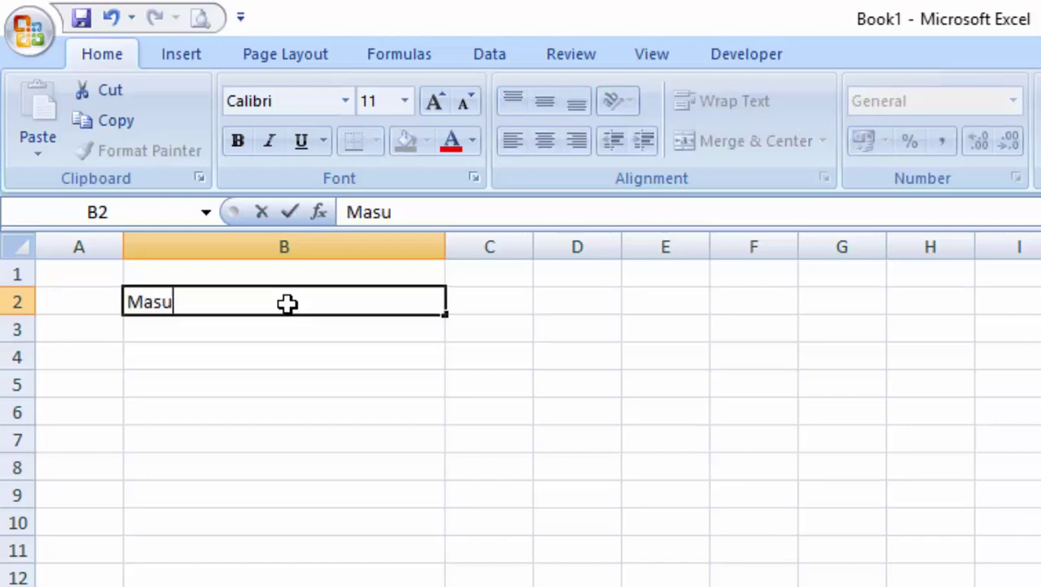
type("kan Data ")
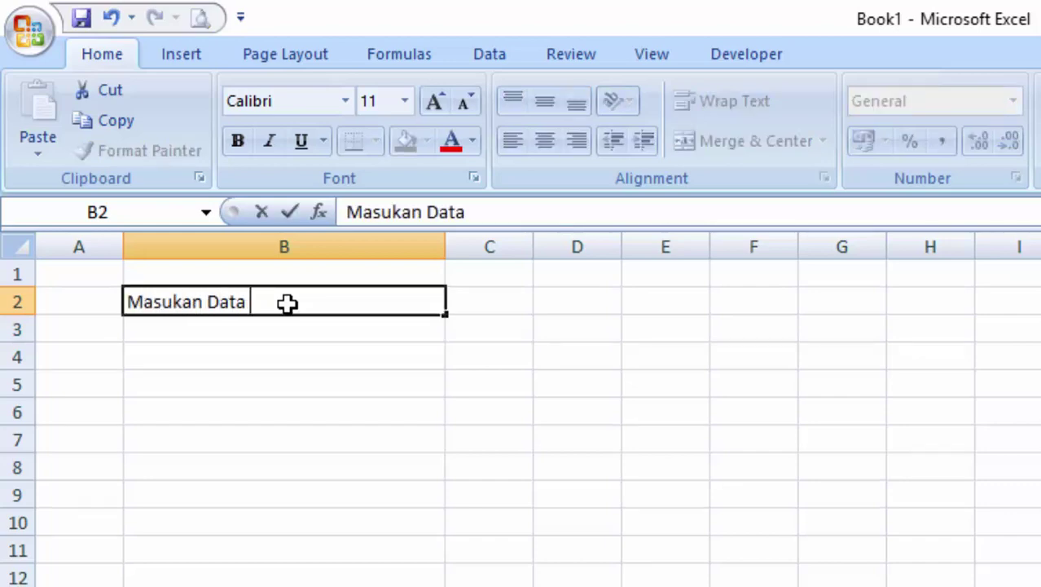
type("Anda")
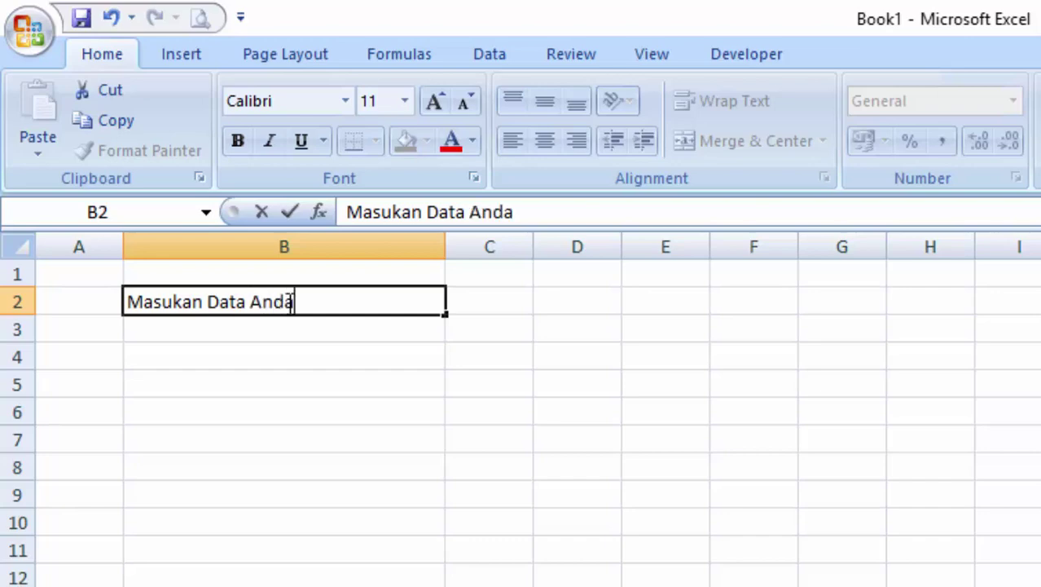
Step: Fill cell B3 with standard yellow and center the heading text in cell B2
left_click(275, 331)
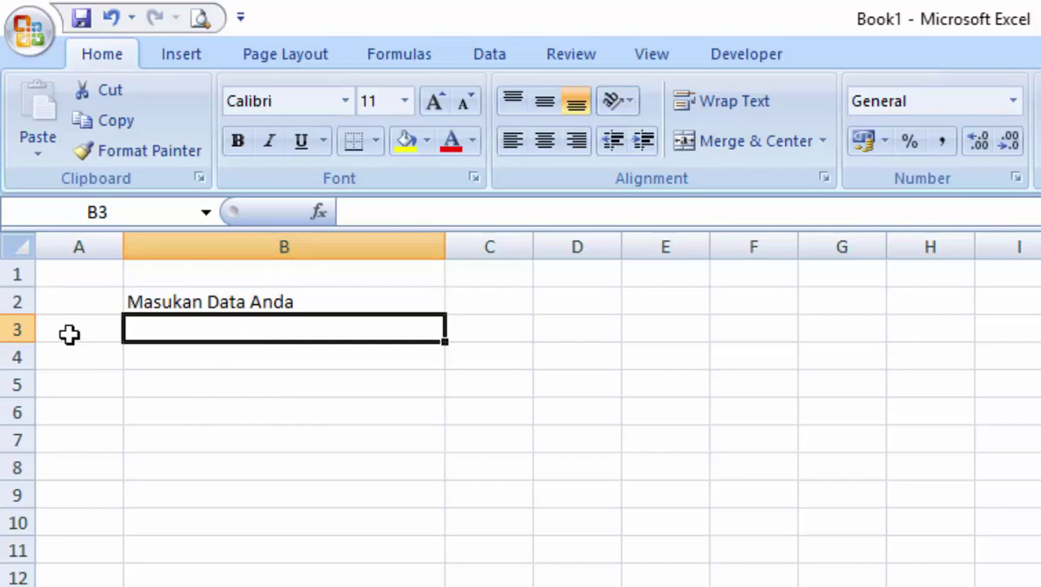
left_click(435, 149)
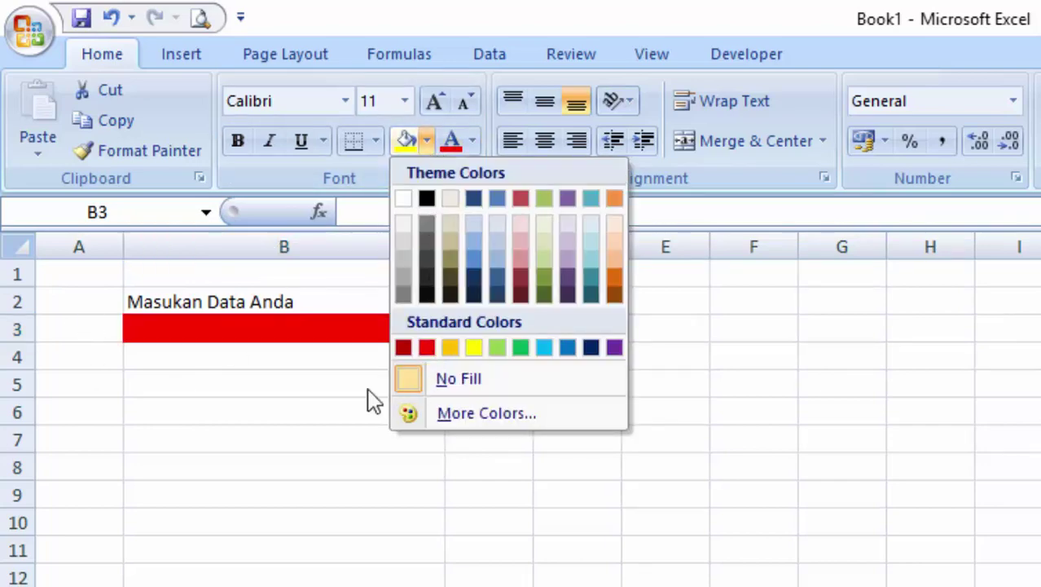
left_click(475, 351)
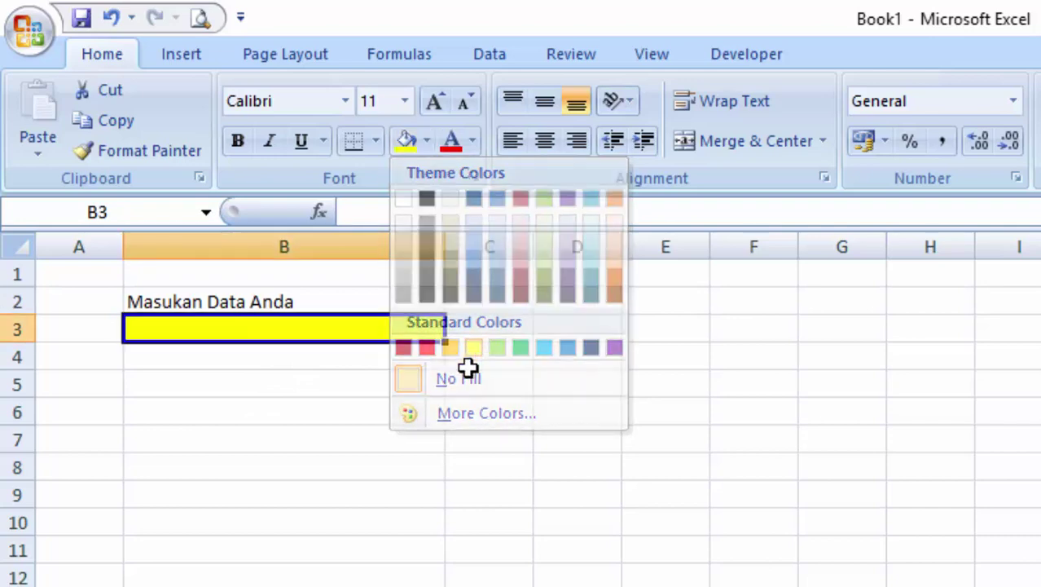
left_click(216, 302)
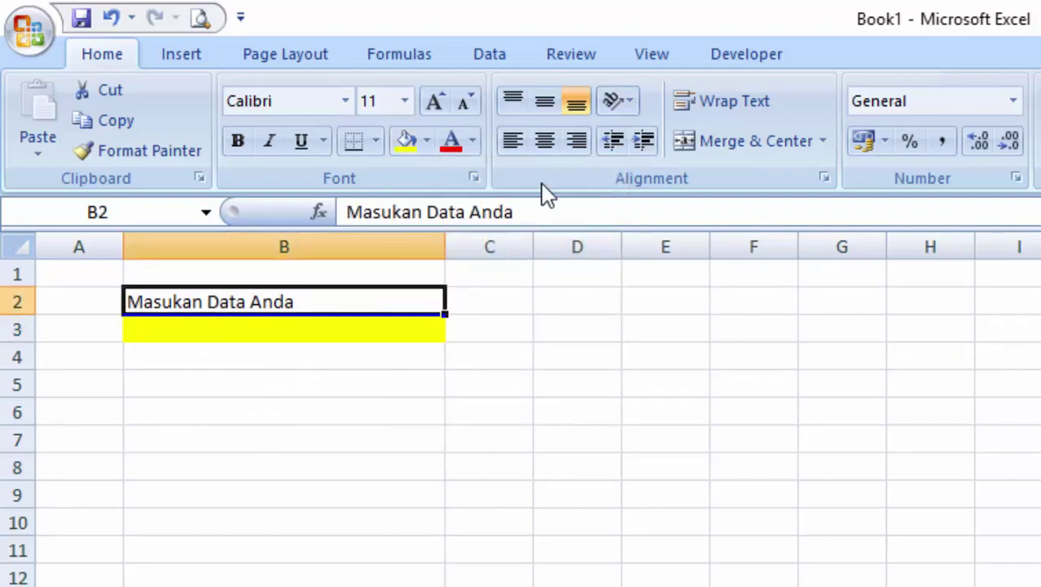
left_click(545, 141)
Step: Start a data validation rule on the yellow cell B3 that allows Text length
left_click(237, 331)
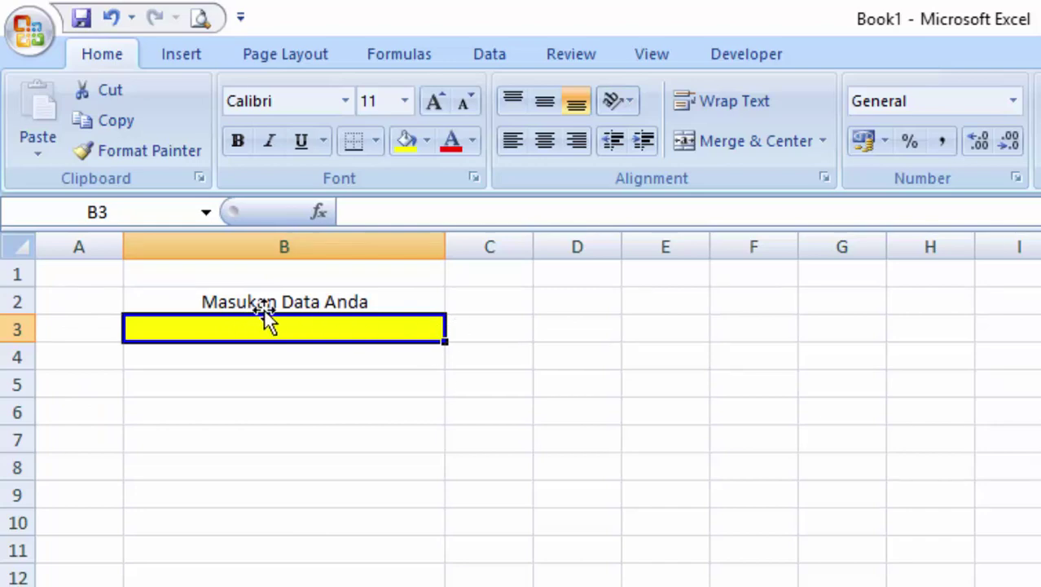
left_click(309, 367)
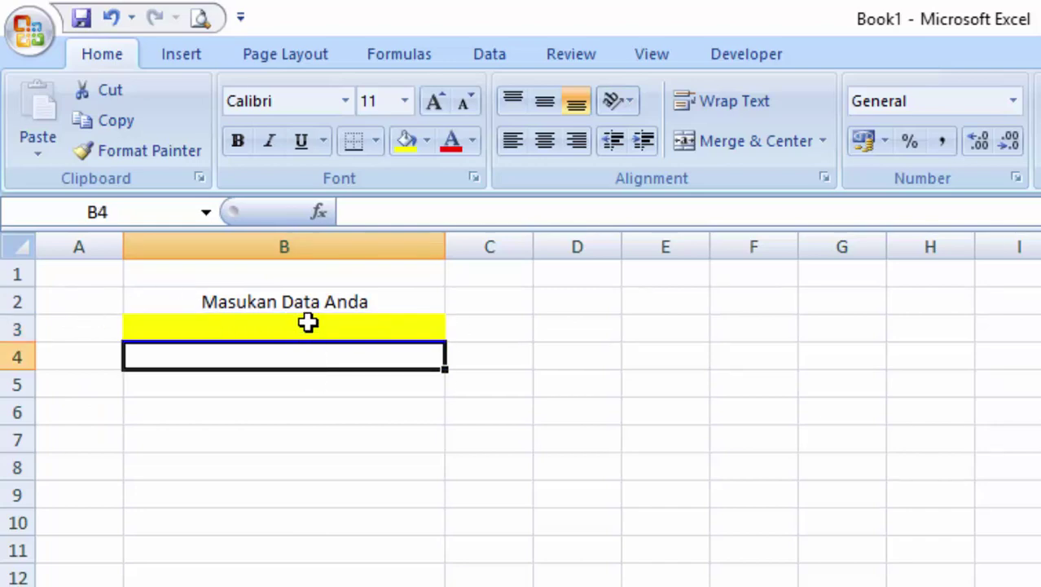
left_click(309, 325)
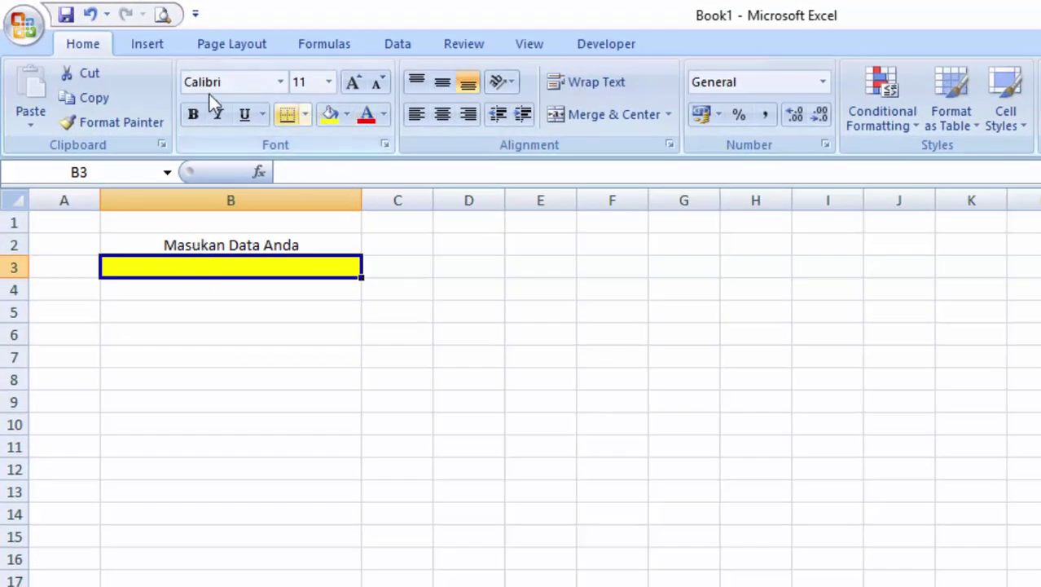
left_click(395, 45)
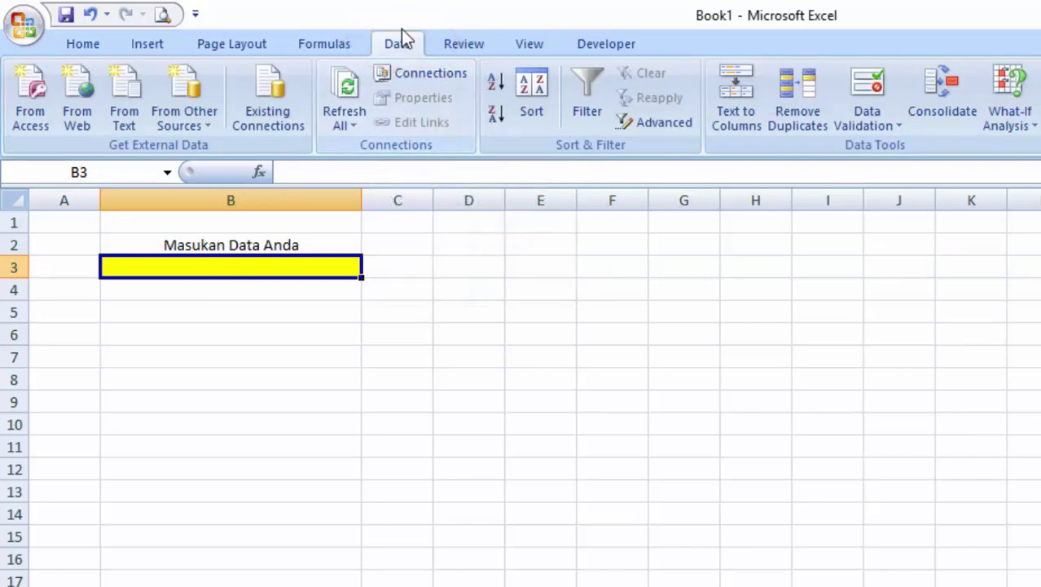
left_click(880, 127)
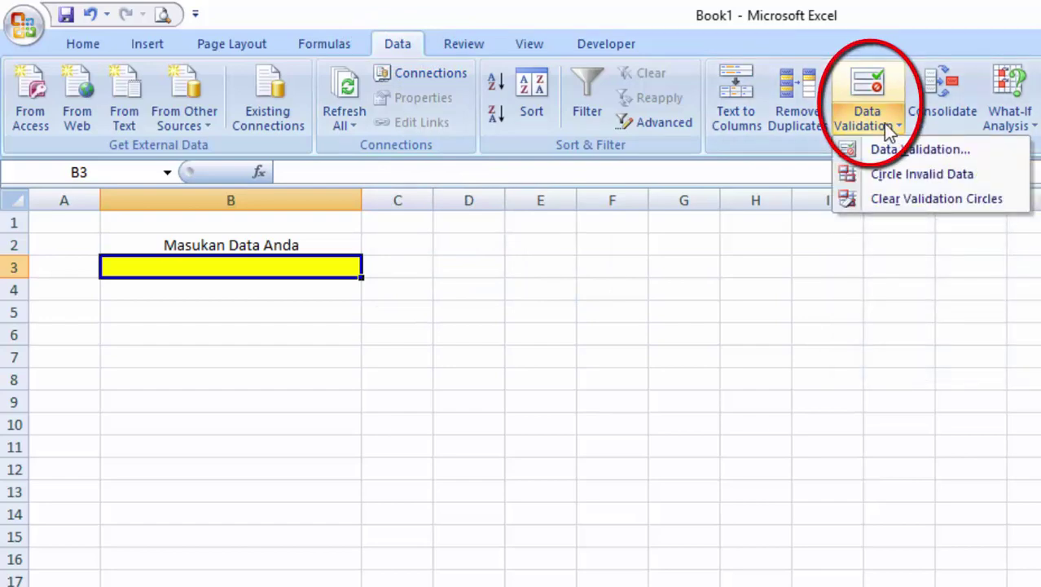
left_click(922, 149)
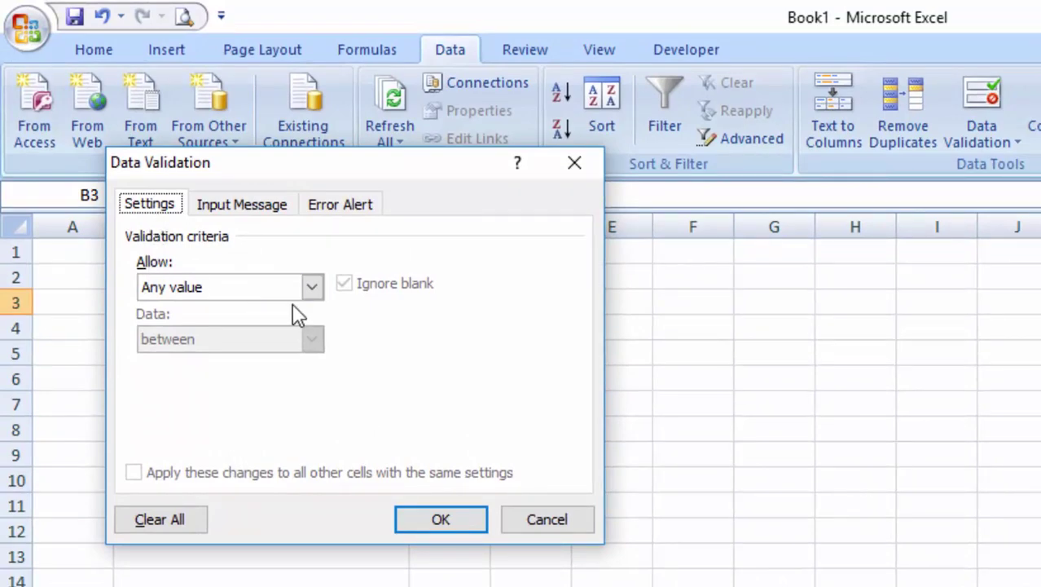
left_click(310, 287)
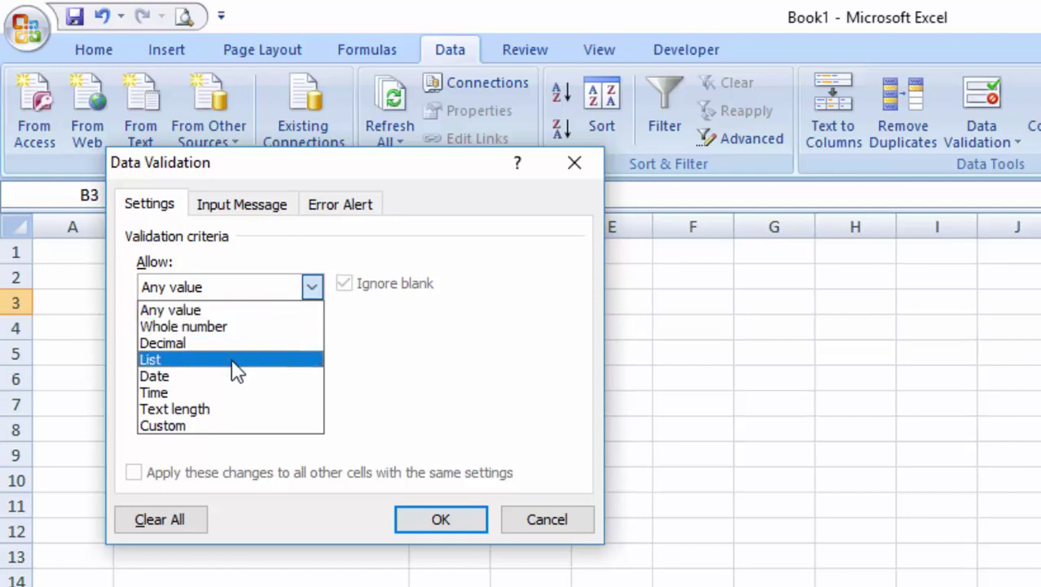
left_click(226, 411)
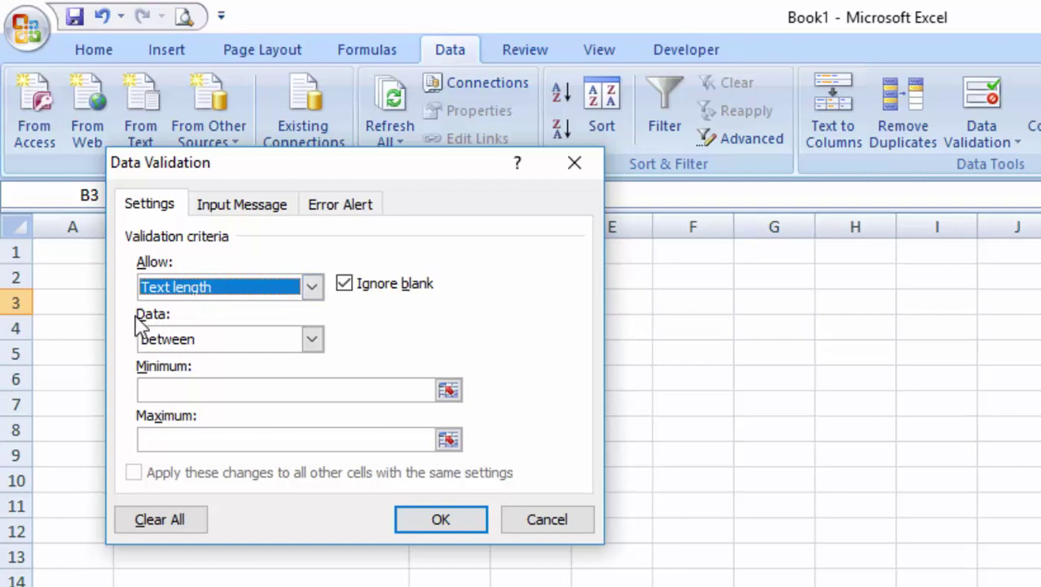
Step: Set the validation condition to a text length equal to 5
left_click(314, 339)
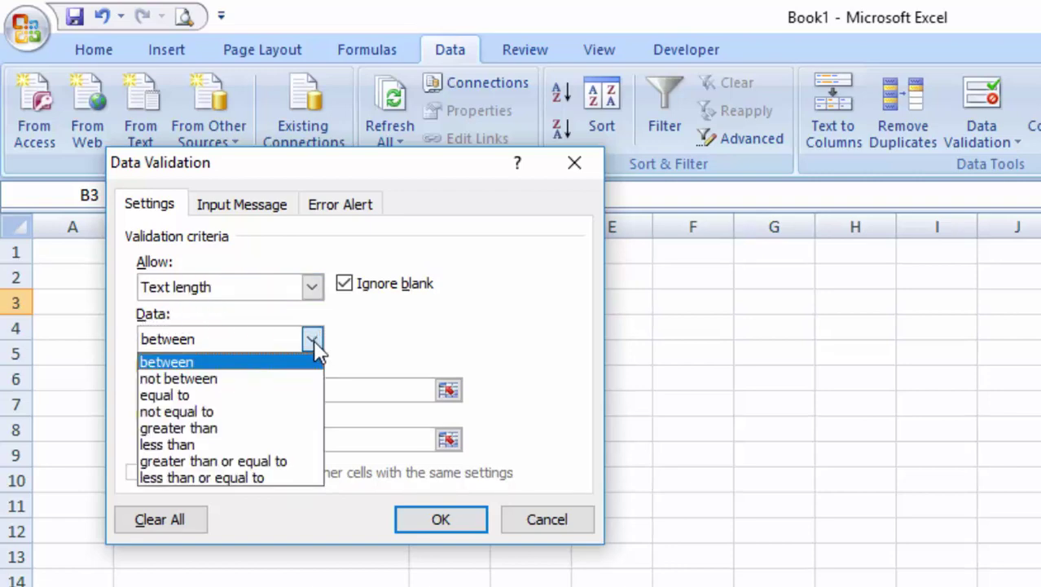
left_click(199, 397)
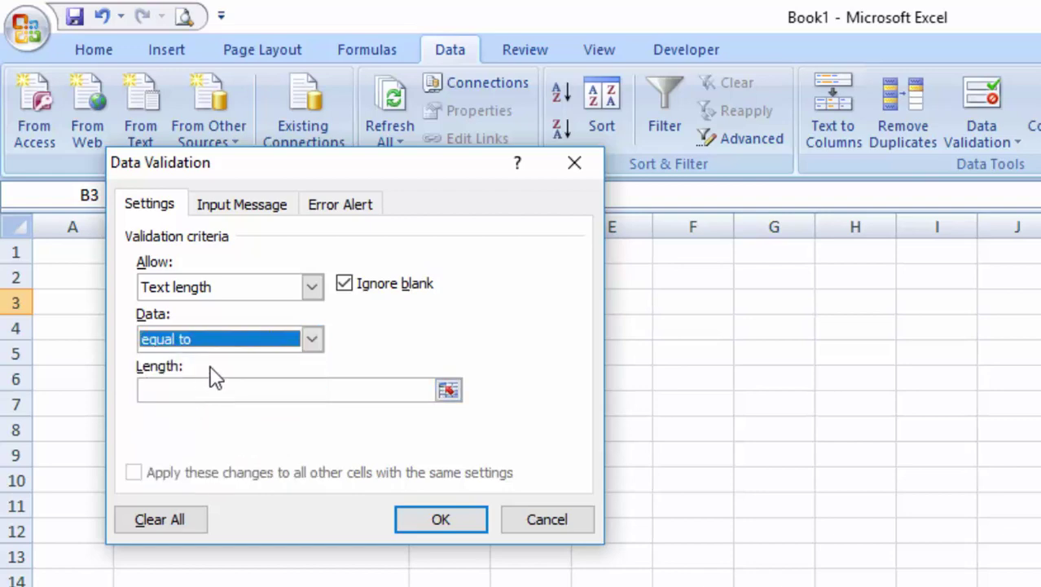
left_click(212, 388)
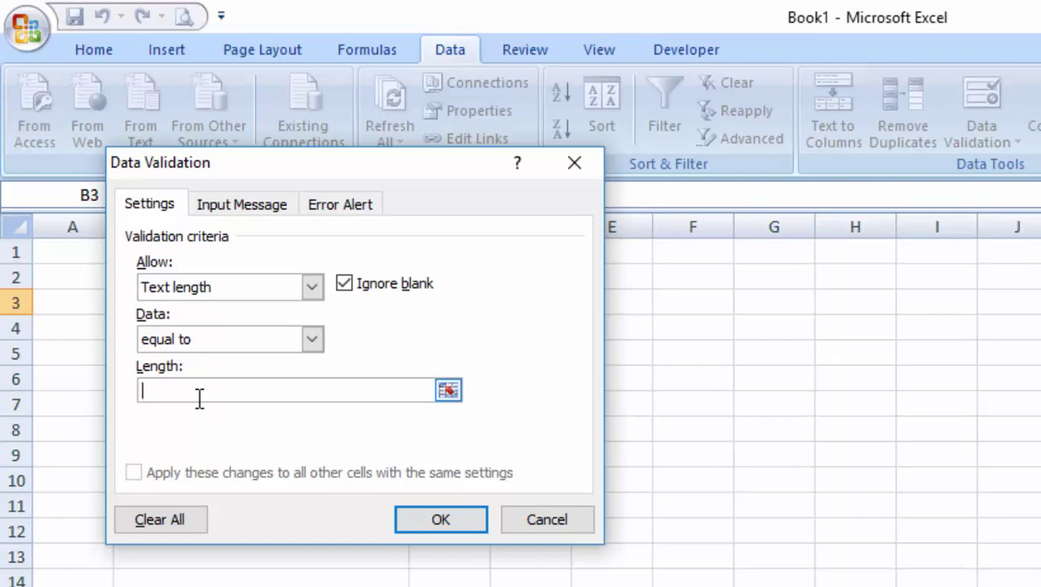
type("5")
Step: Give the rule an input message titled "Masukan Data" with the text "Harap masukan huruf atau angka sebanyak 5 digit"
left_click(259, 209)
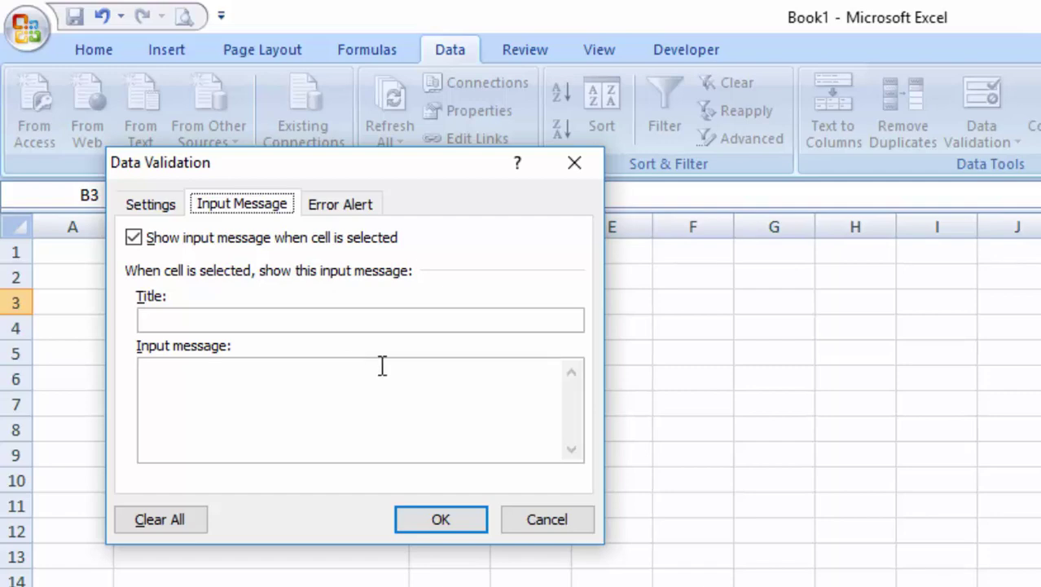
left_click(163, 318)
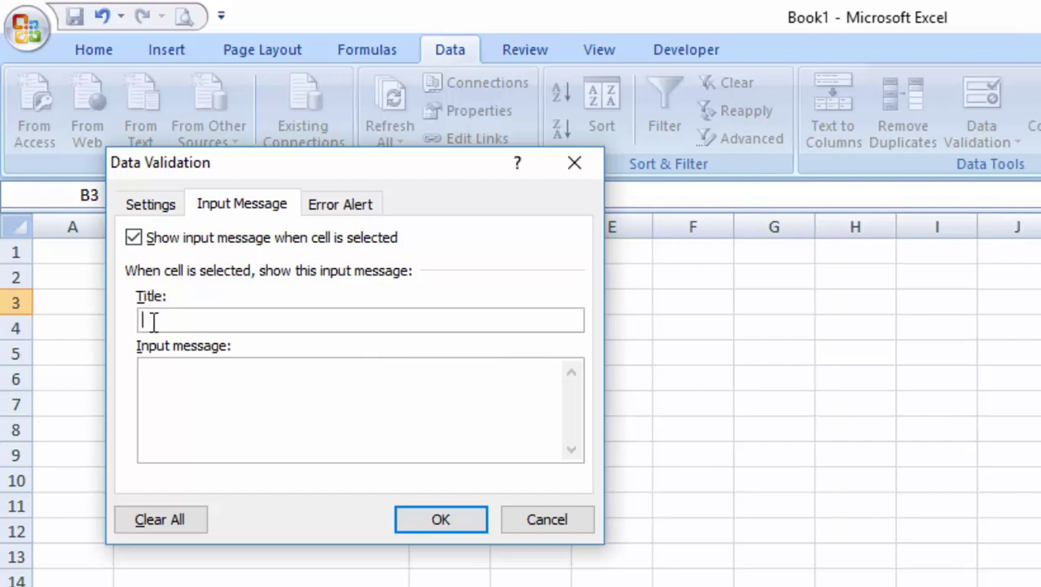
type("Masukan Data")
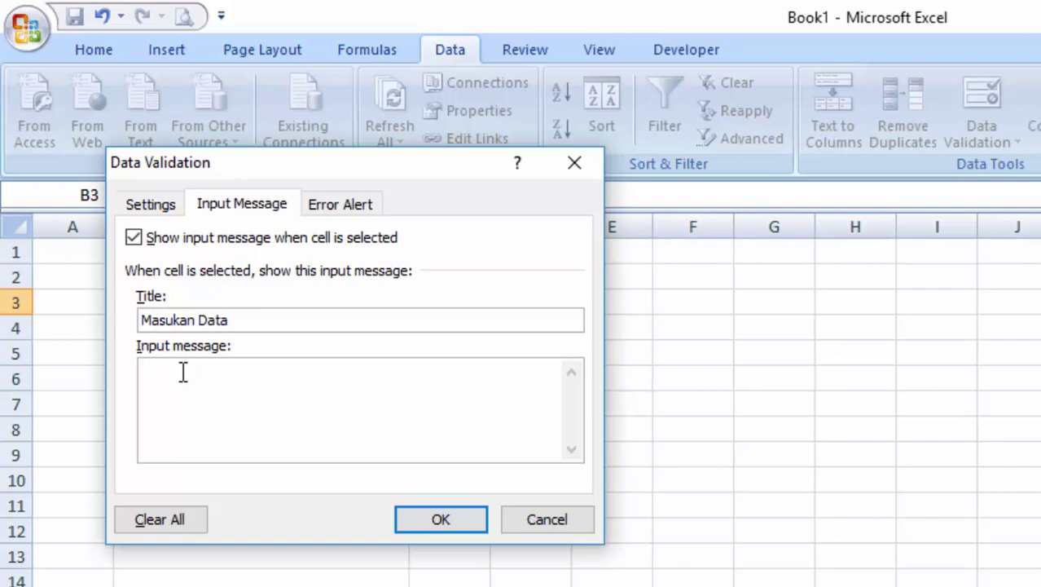
type("Harap masuka")
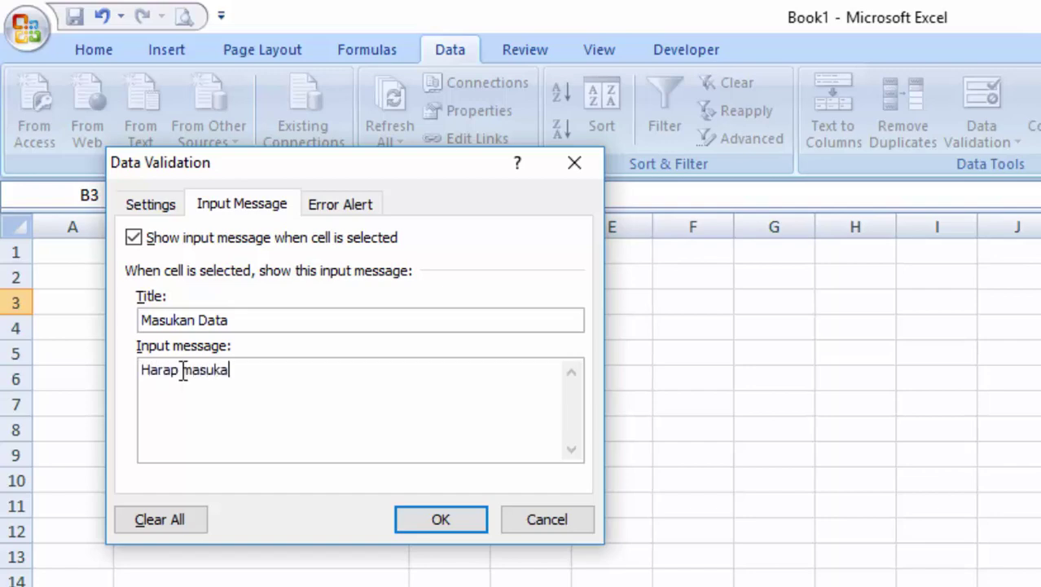
type("n huruf ata")
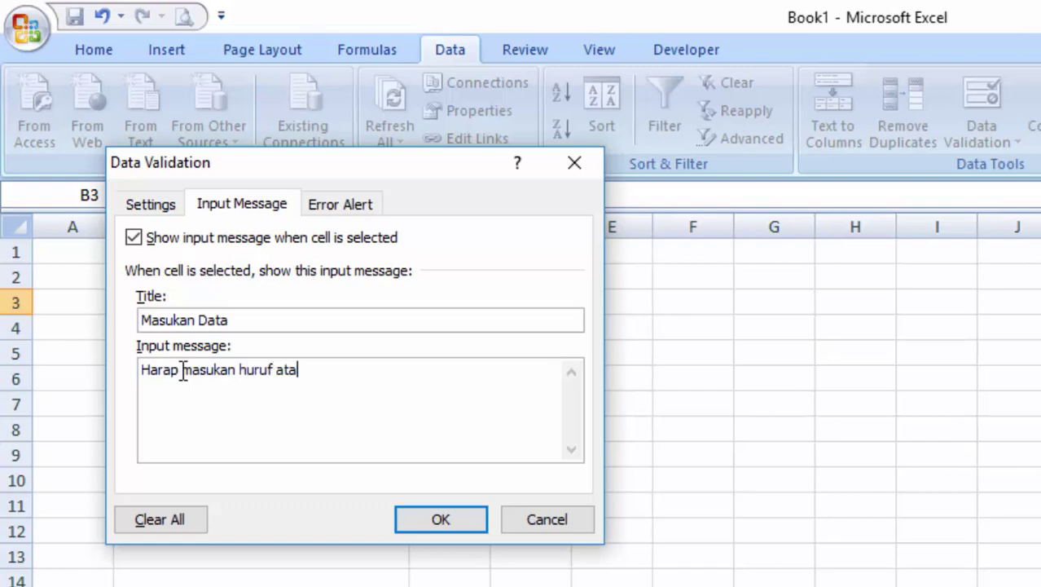
type("u angka sebanya")
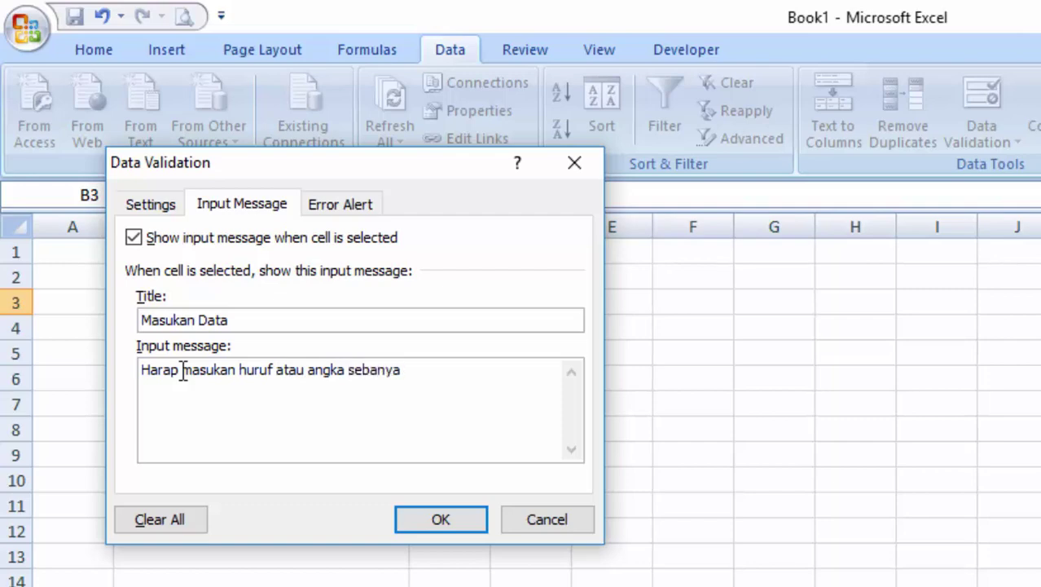
type("k 5 digit")
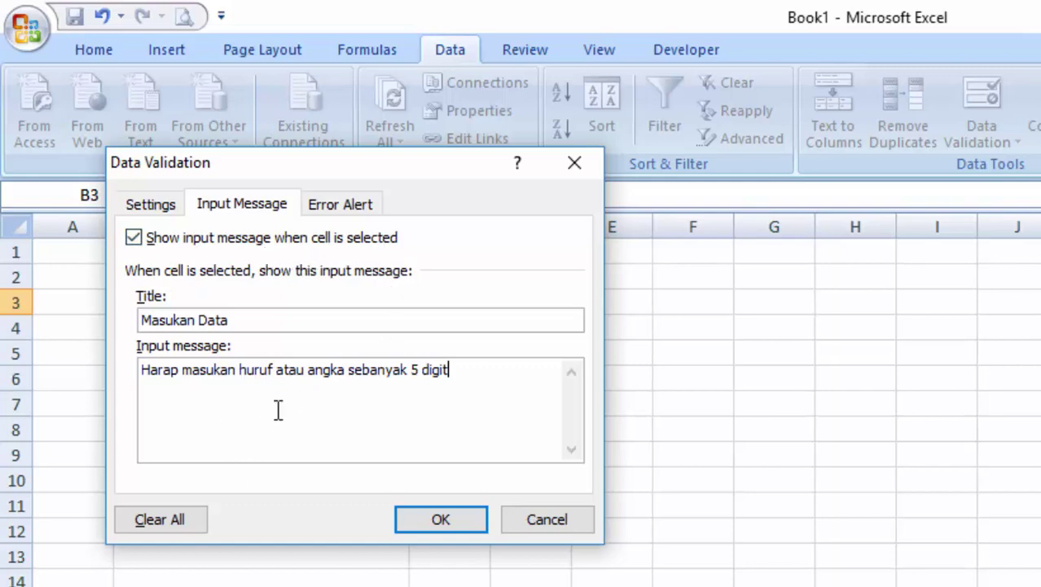
Step: Add a Stop error alert titled "Peringatan" with the message "Data yang anda masukan salah, silahkan masukan data yang benar...!!!" and apply the validation rule
left_click(322, 214)
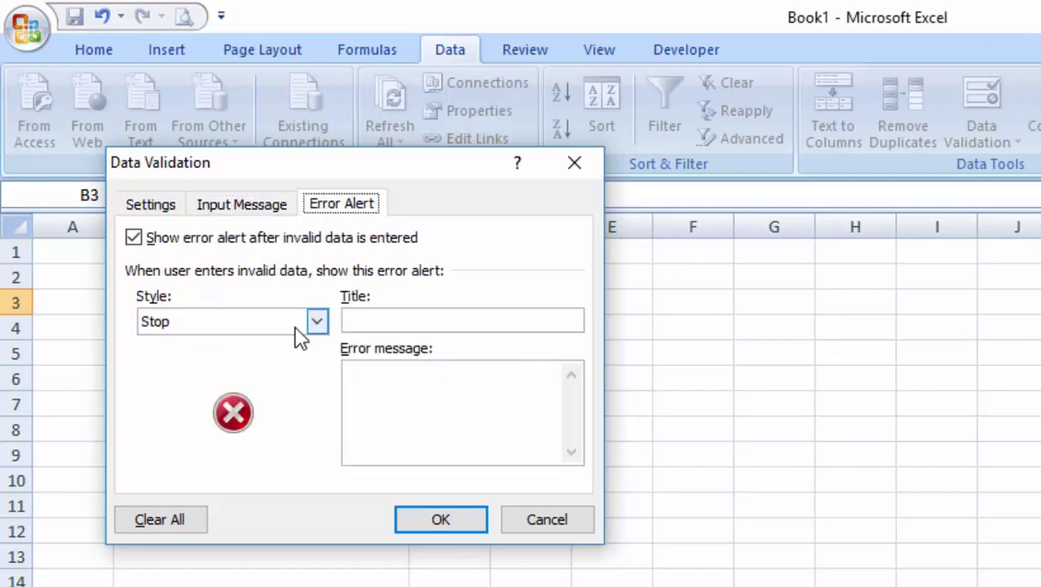
left_click(403, 322)
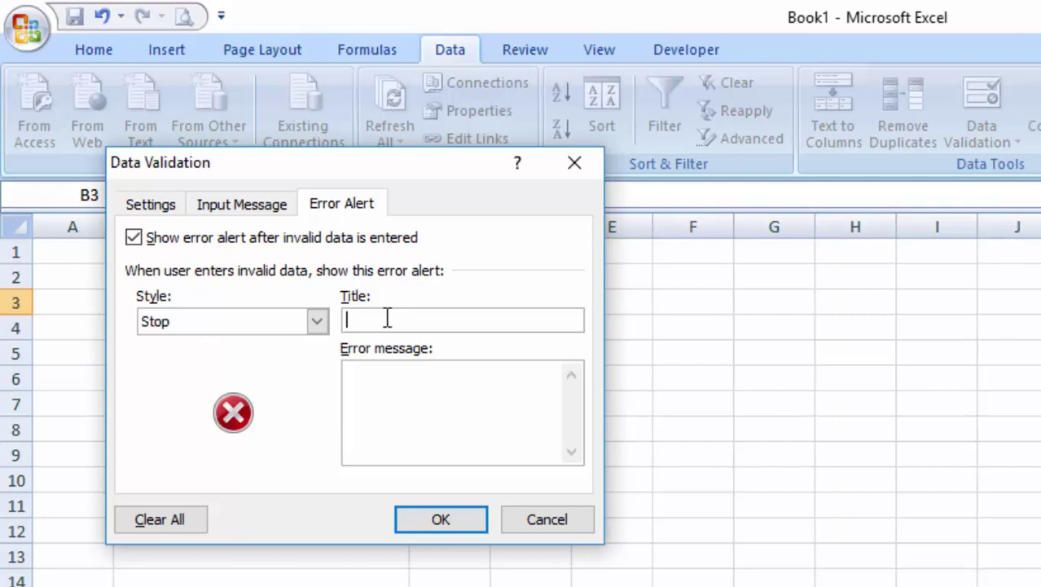
type("Peringatan")
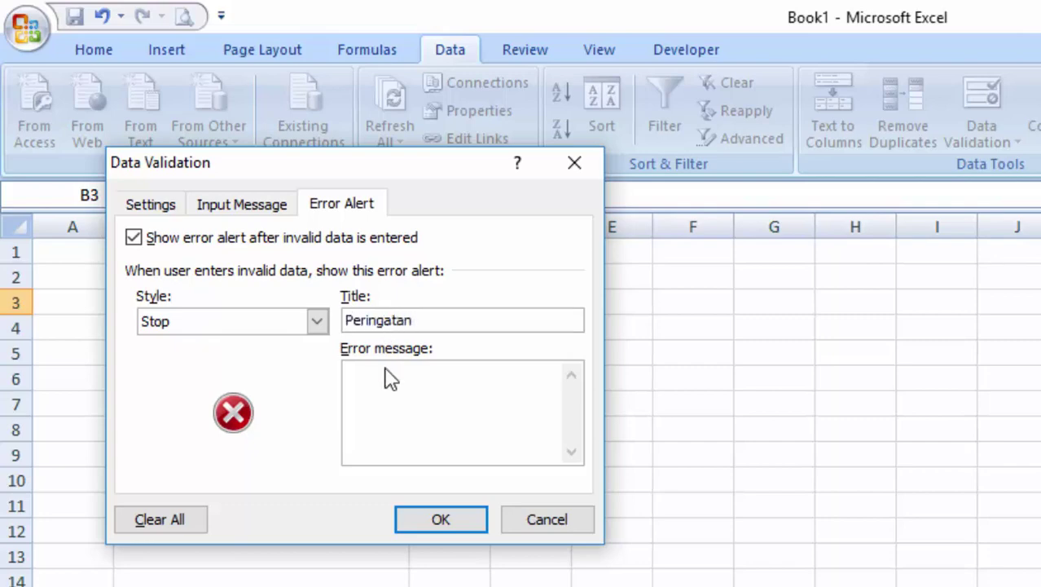
left_click(387, 389)
type("Data yang anda masu")
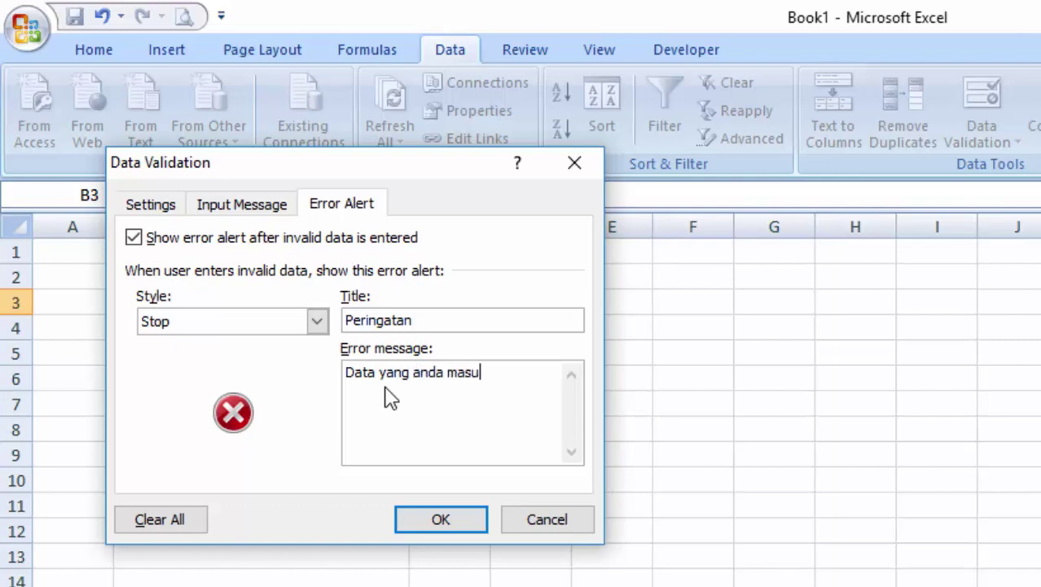
type("kan salah, ")
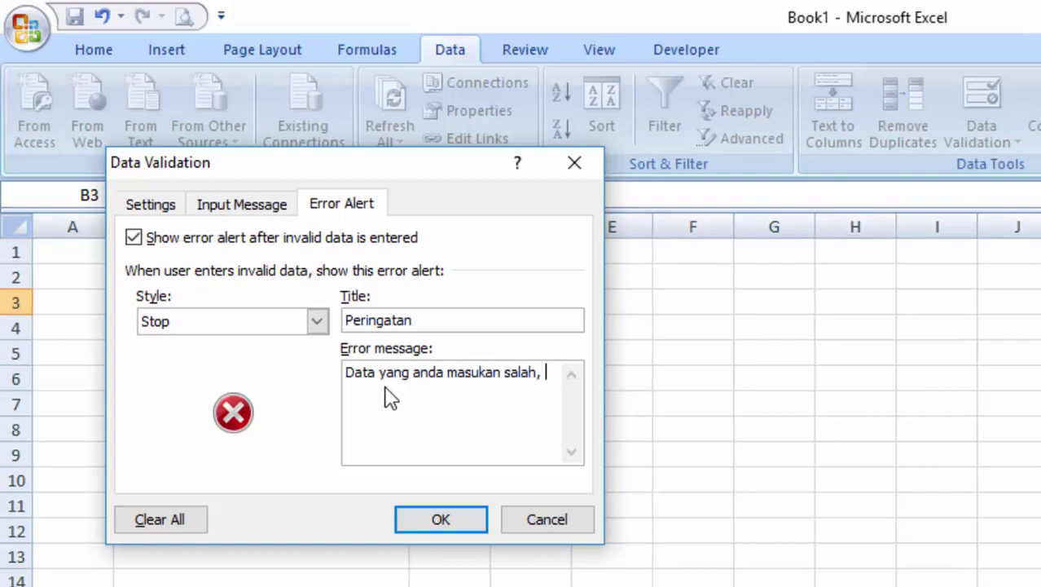
type("silahkan masukan ")
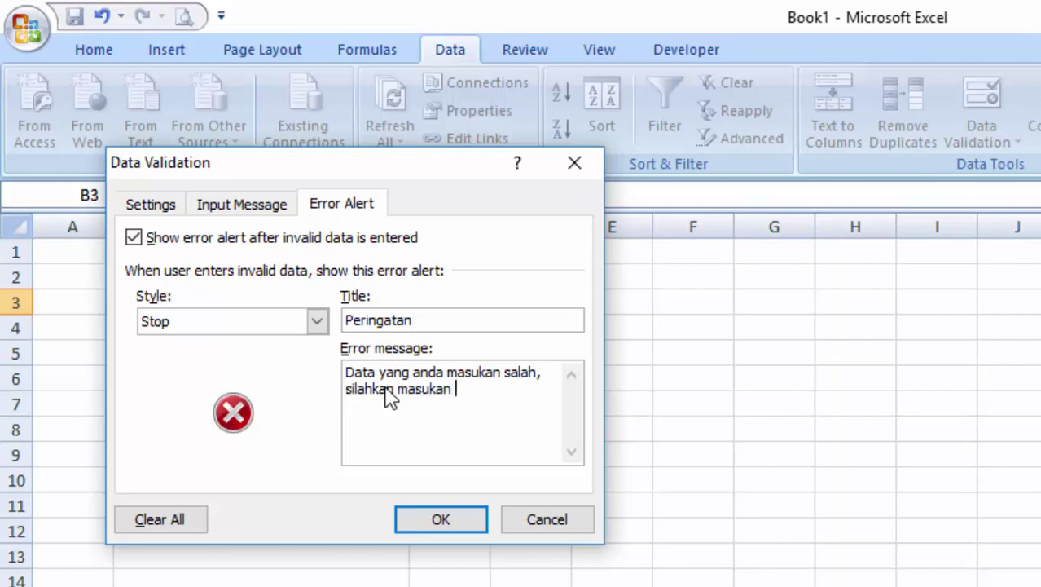
type("data yang benar")
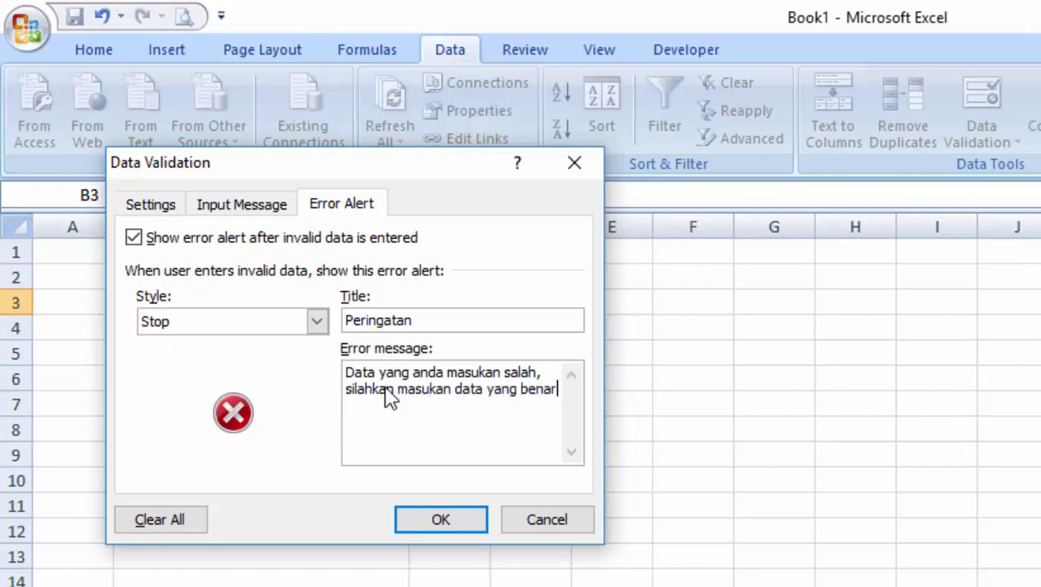
type("...!!!")
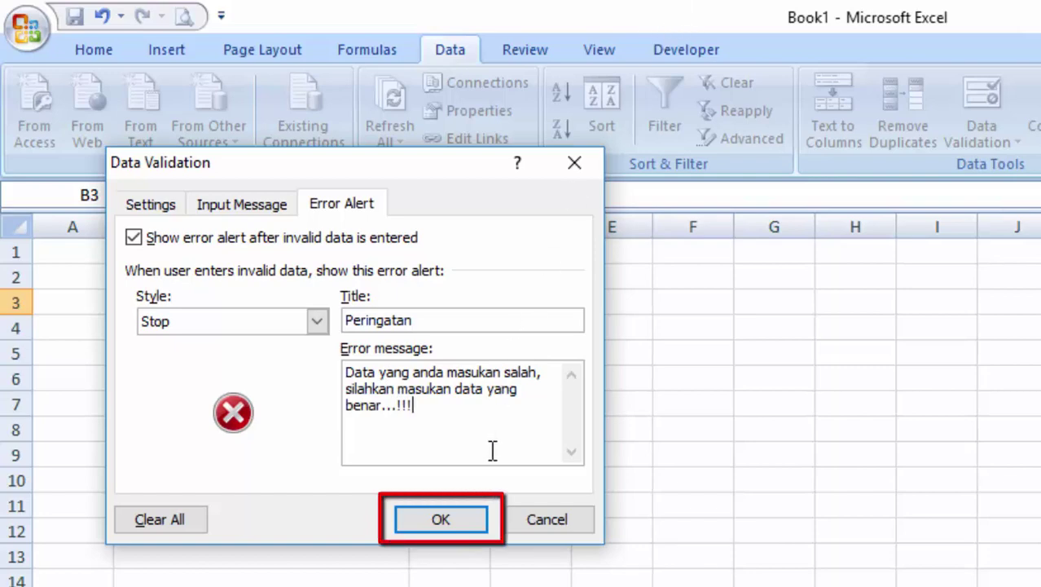
left_click(468, 528)
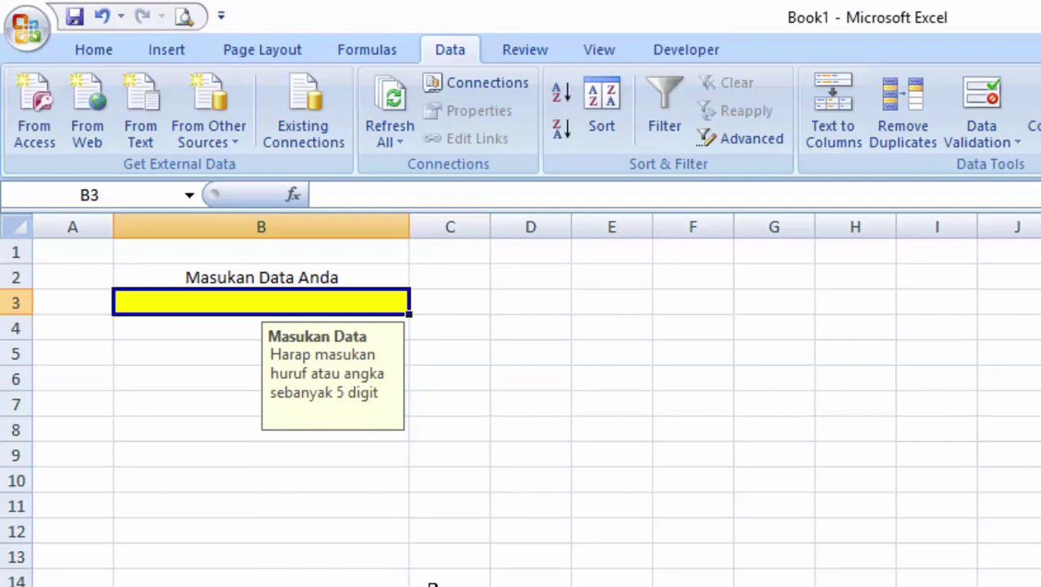
Step: Test the validation by trying to enter the three-digit value 123 in yellow cell B3, and cancel the entry
left_click(434, 508)
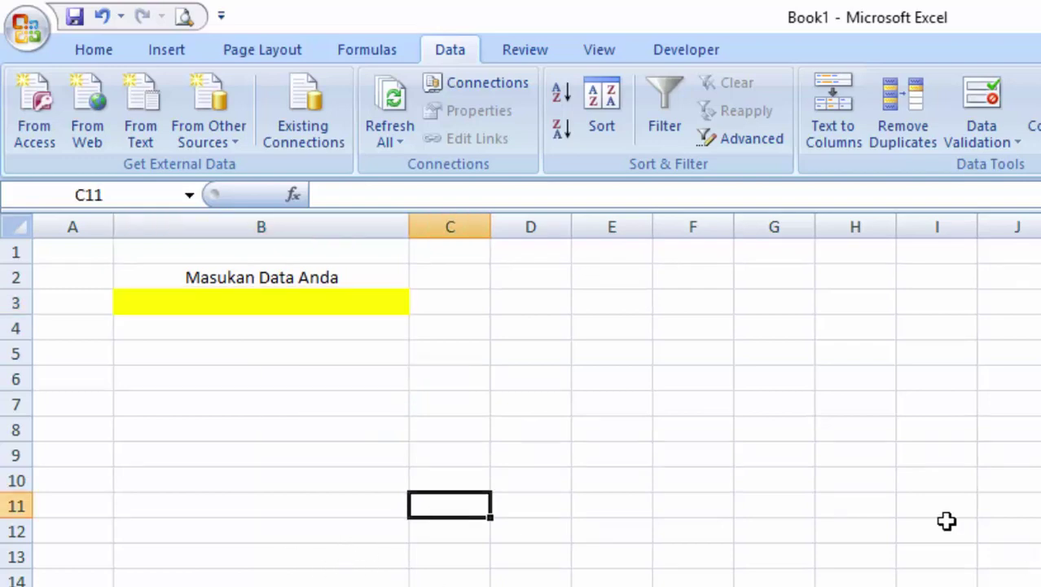
left_click(646, 487)
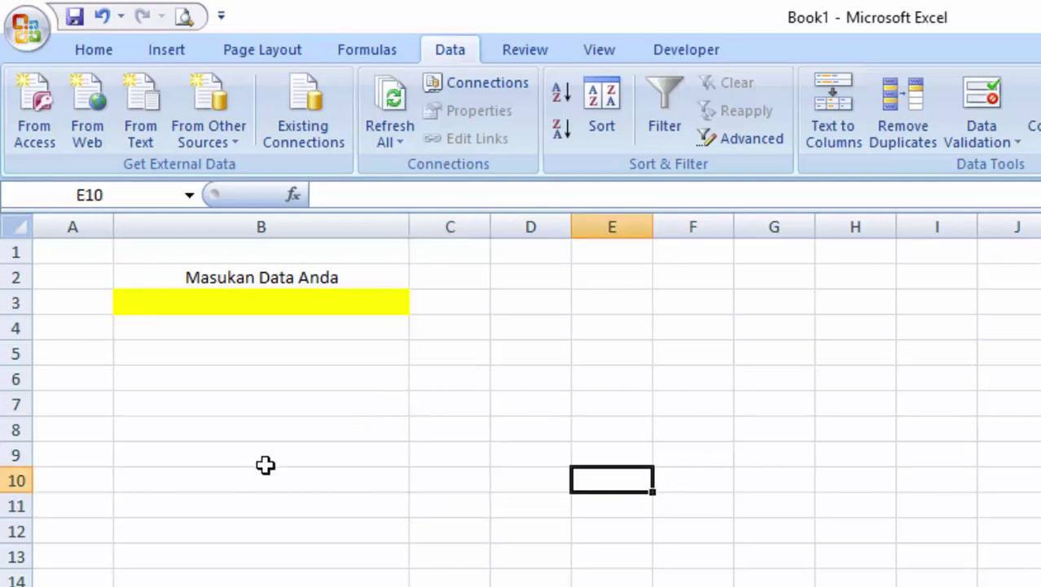
left_click(257, 298)
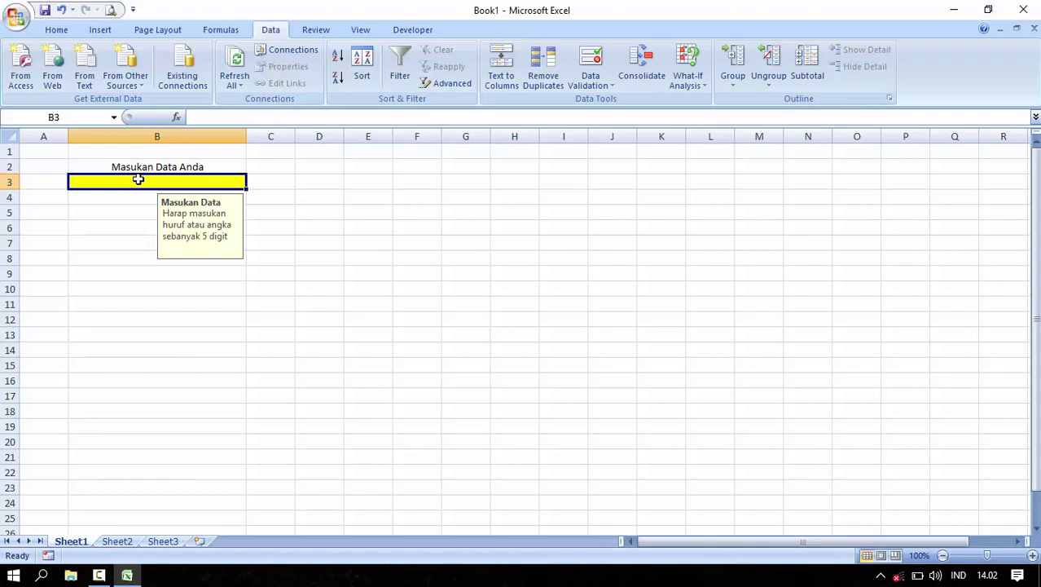
type("1")
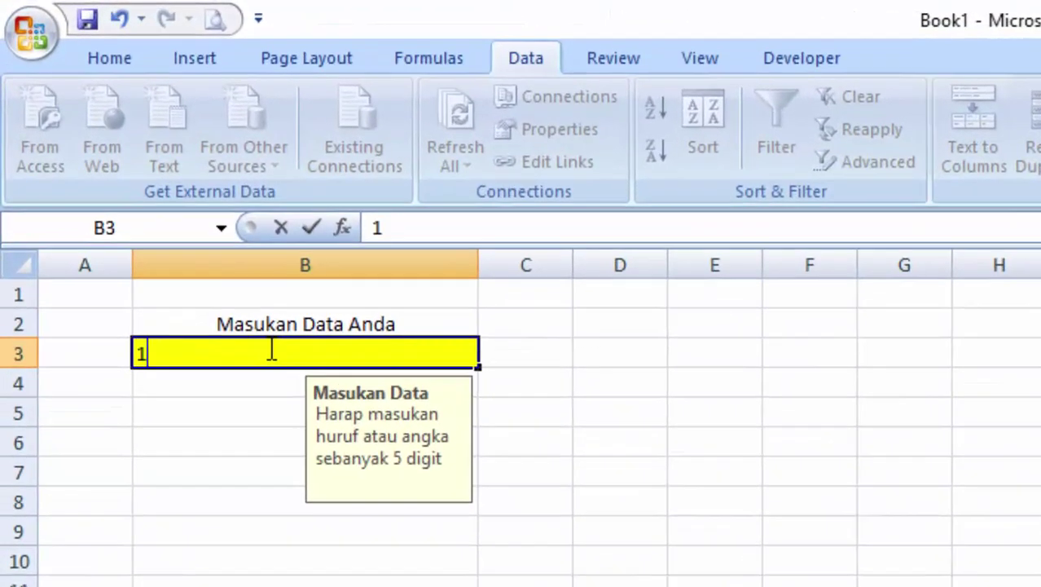
type("23")
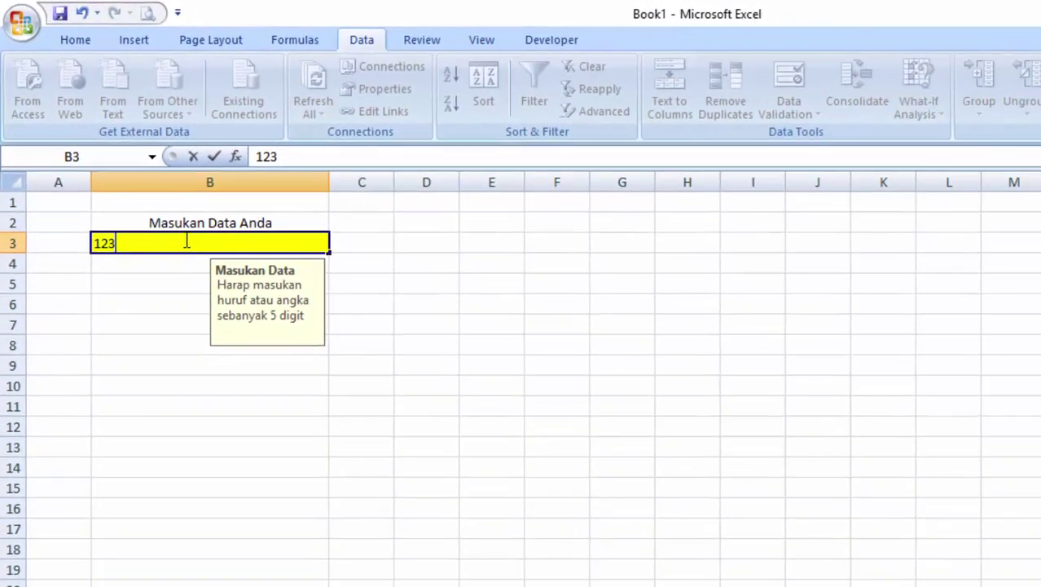
key("Return")
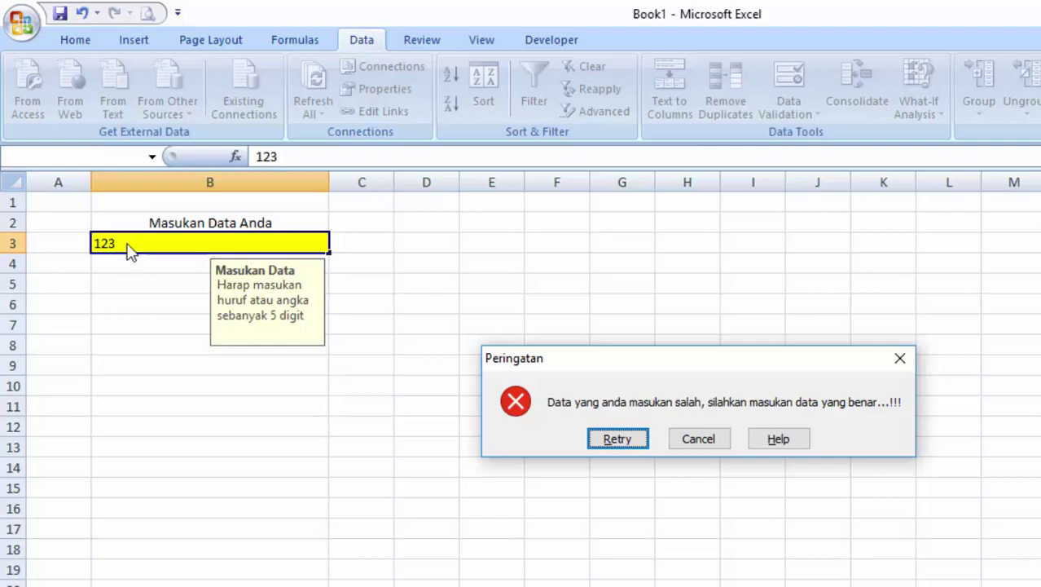
left_click(721, 439)
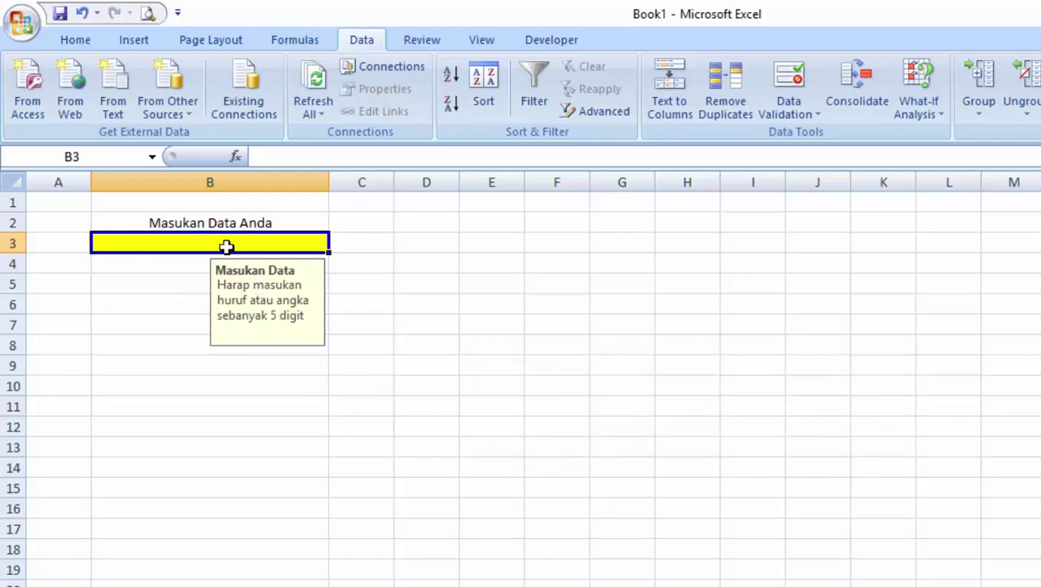
Step: Enter the five-digit value 12345 in the yellow cell B3
type("12345")
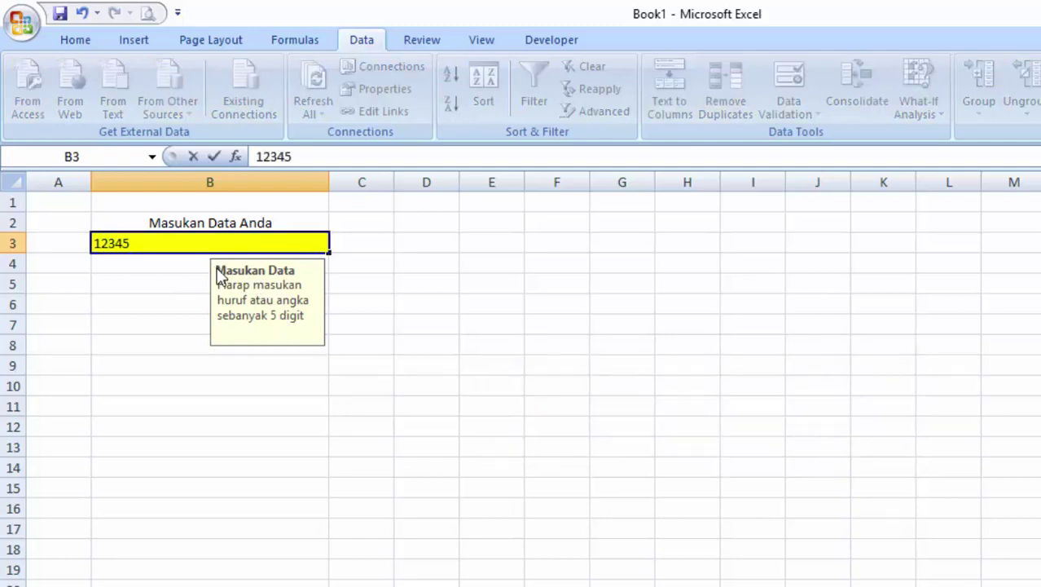
key("Return")
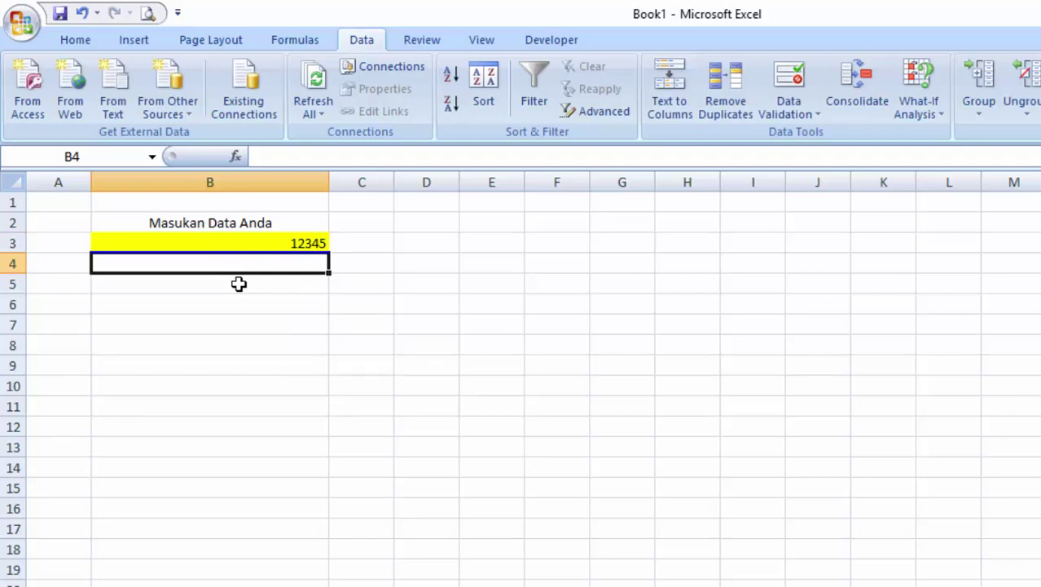
Step: Try to replace the value in cell B3 with the two-digit entry 34, and dismiss the error alert
left_click(242, 241)
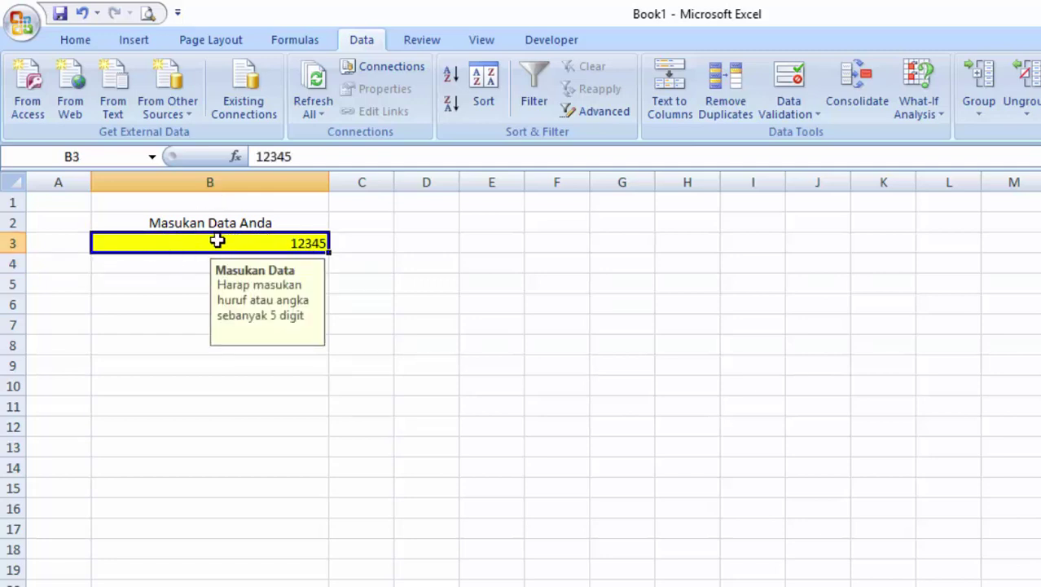
key("F2")
key("BackSpace")
key("BackSpace")
key("BackSpace")
key("BackSpace")
key("BackSpace")
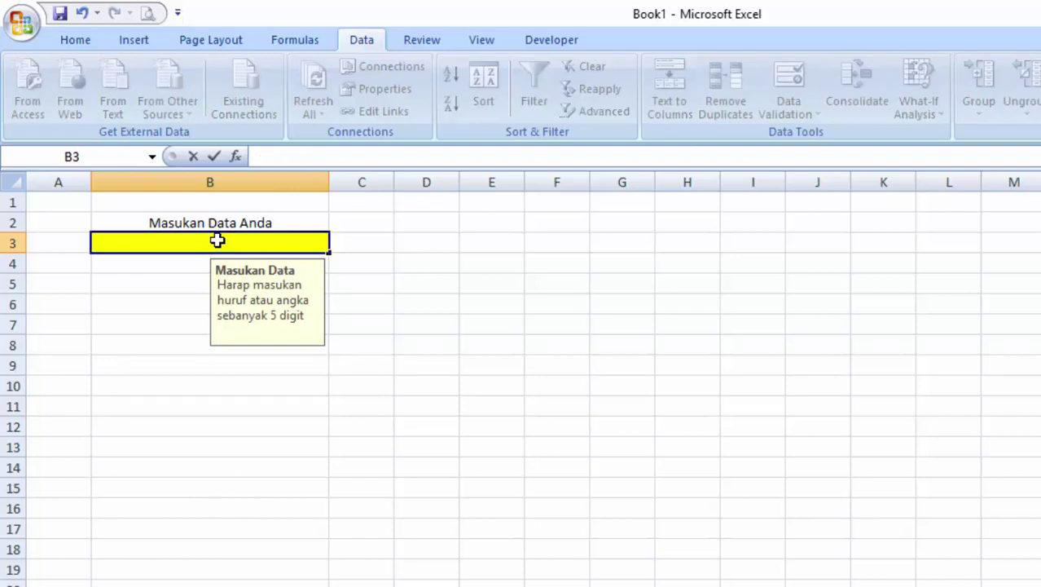
type("34")
key("Return")
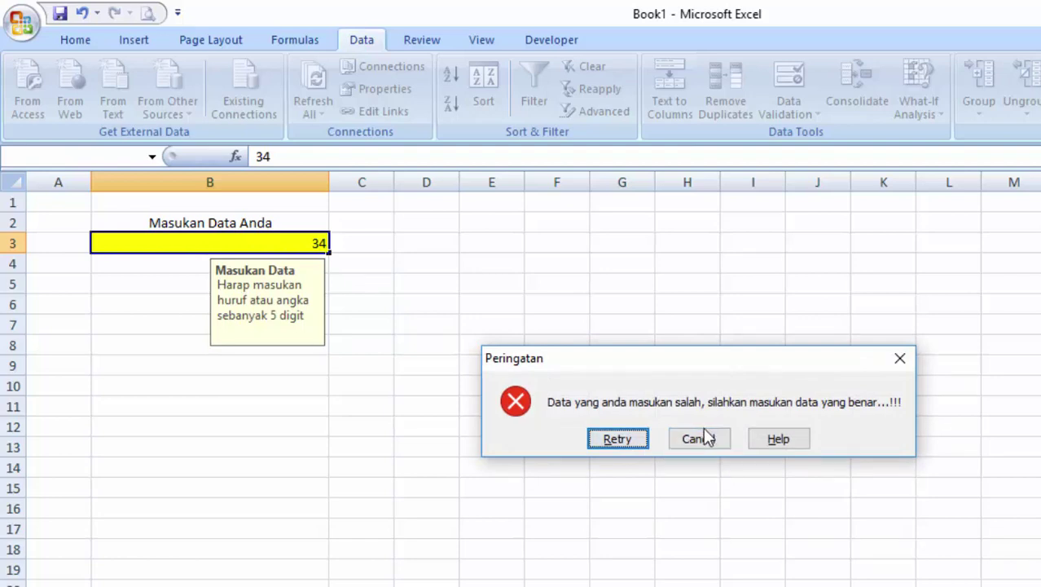
left_click(900, 358)
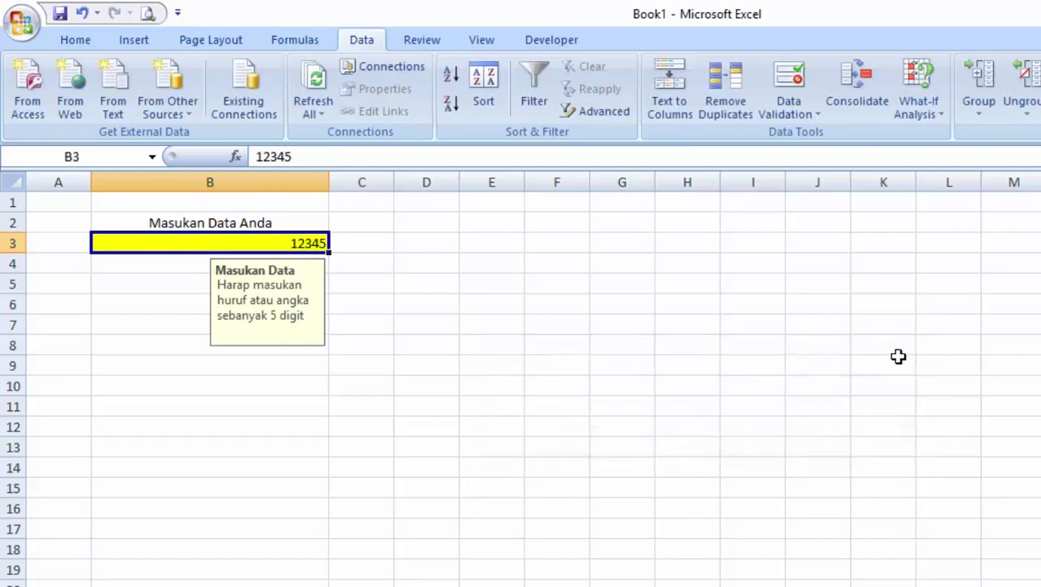